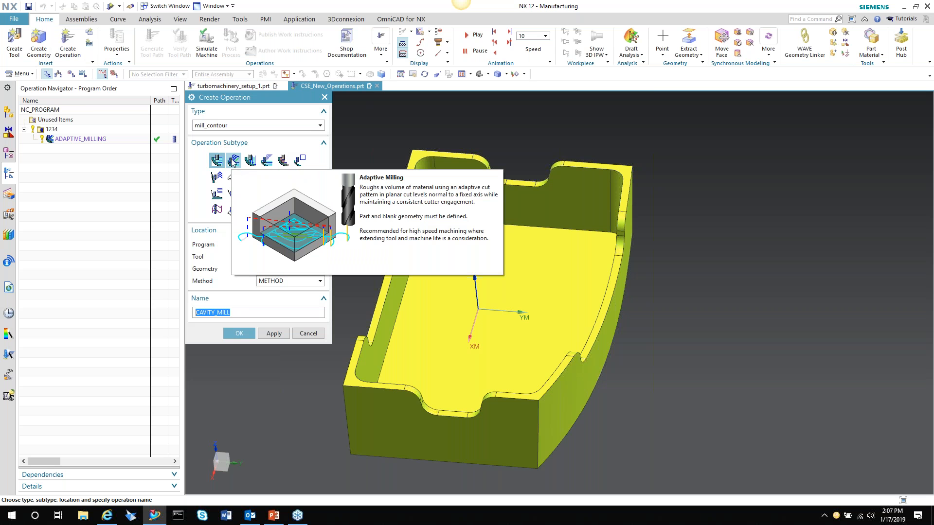
Cancel the creation of a new operation and display the tool path of the existing ADAPTIVE_MILLING operation
click(313, 336)
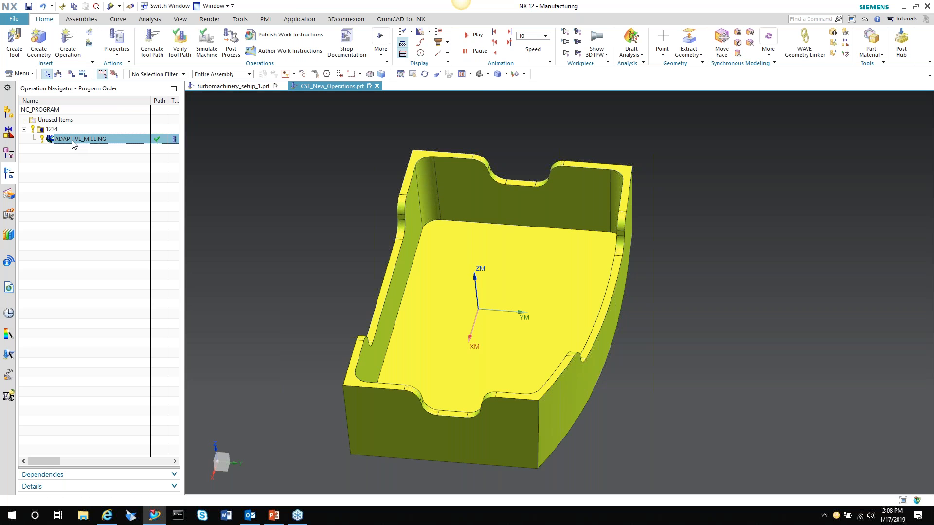
click(73, 139)
key(F2)
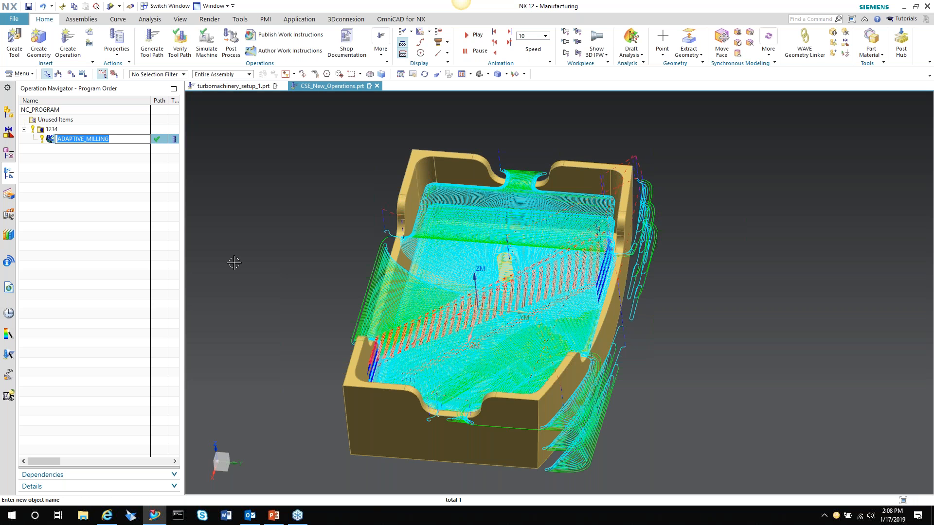
click(102, 179)
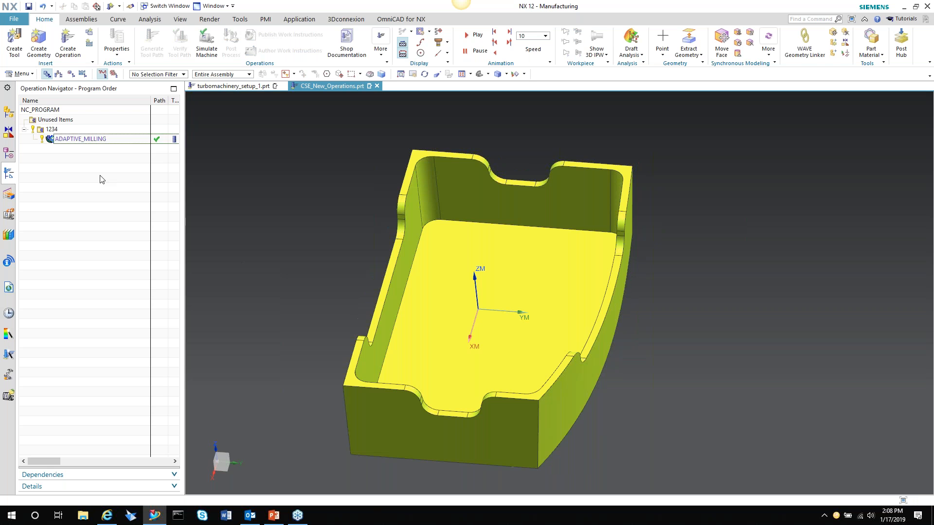
Review the geometry, tool, tool axis and path settings of the ADAPTIVE_MILLING operation, keeping them as they are
double_click(81, 139)
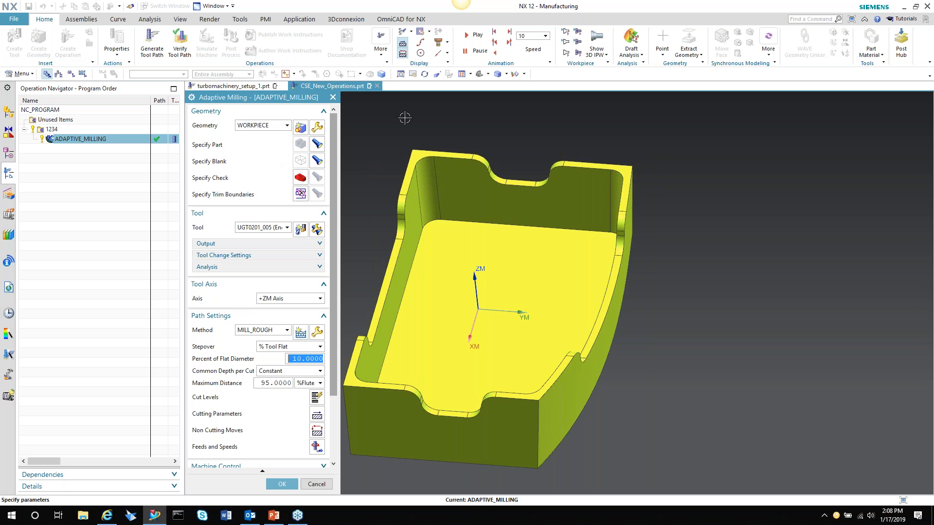
scroll(601, 131, down, 1)
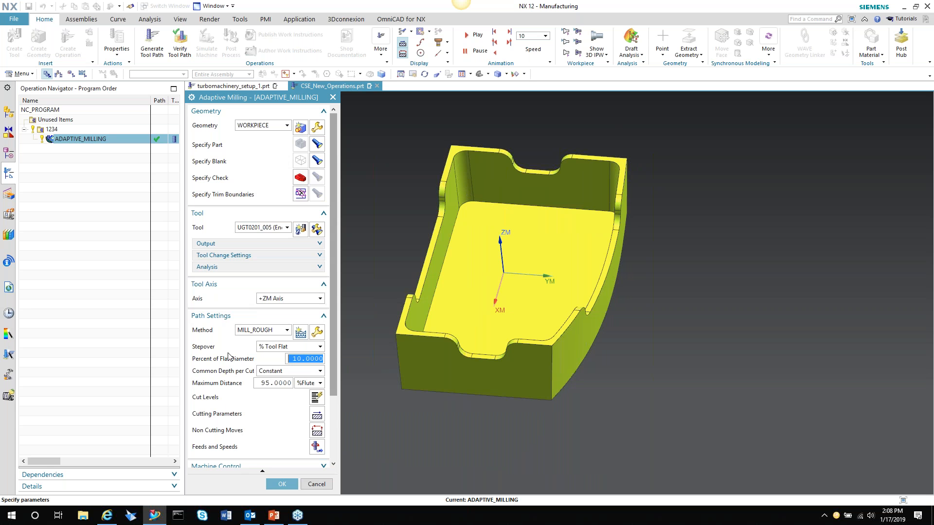
scroll(226, 352, down, 2)
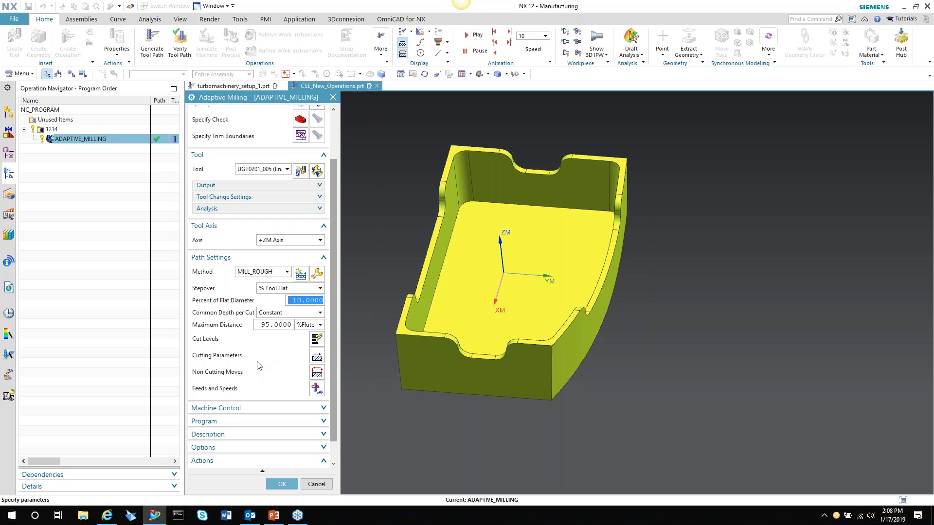
click(313, 484)
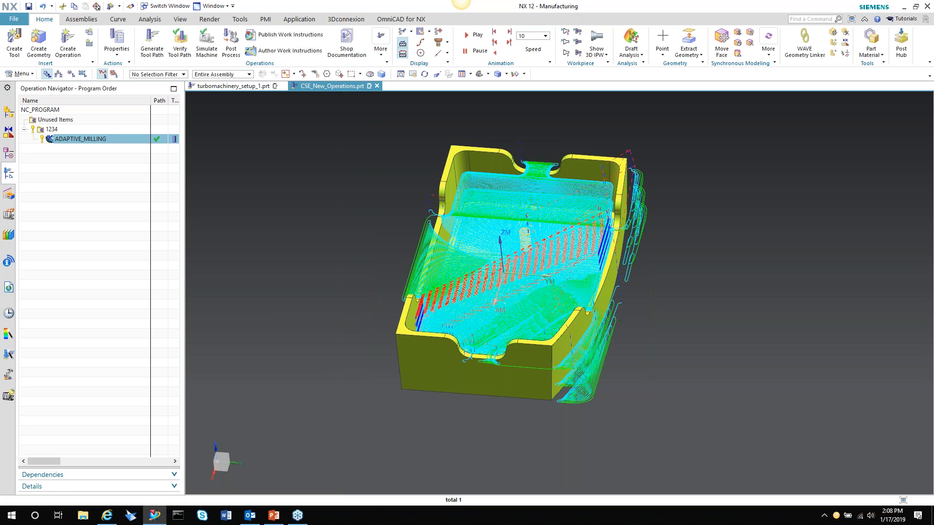
Verify the ADAPTIVE_MILLING tool path by playing its 3D Dynamic material removal animation
scroll(558, 137, up, 2)
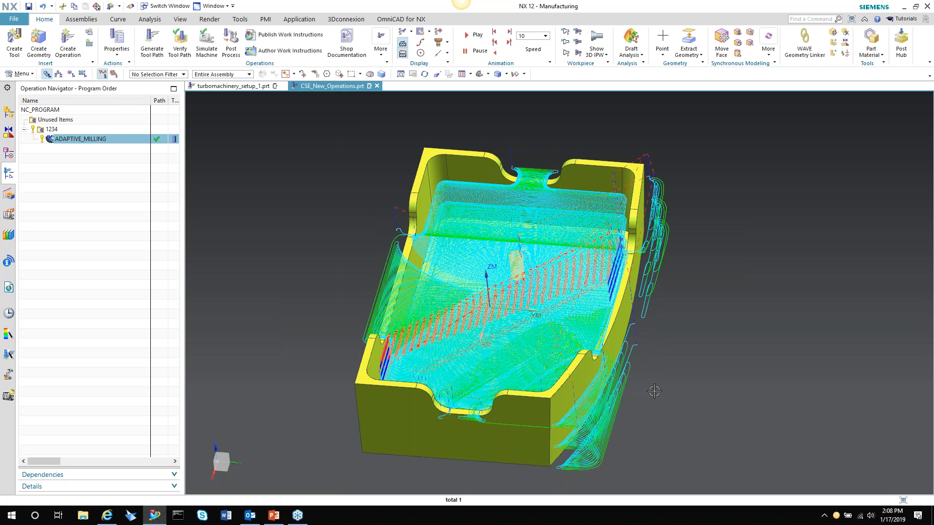
scroll(561, 446, up, 2)
scroll(573, 358, down, 2)
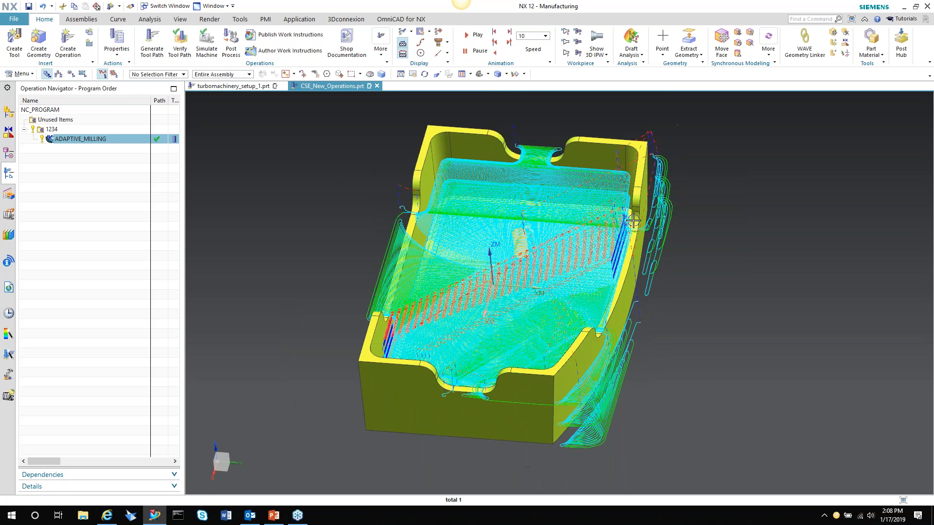
click(152, 48)
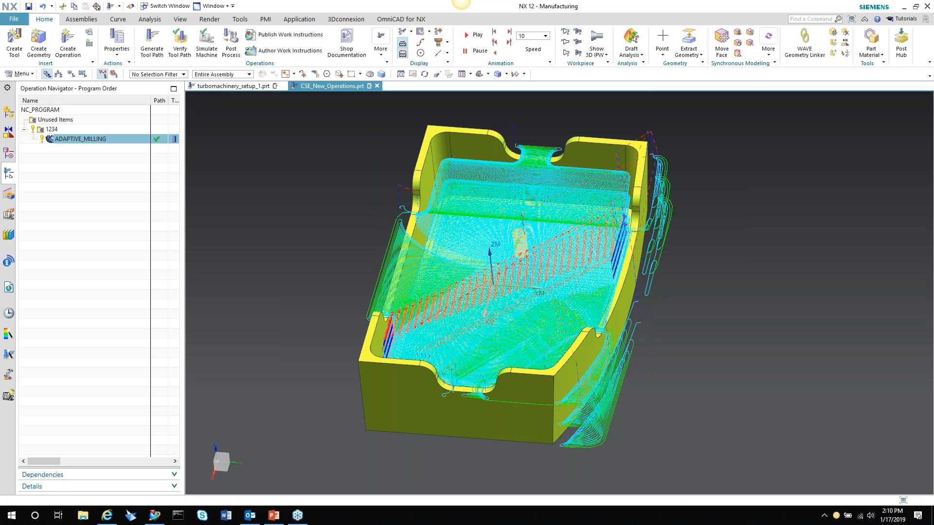
click(178, 43)
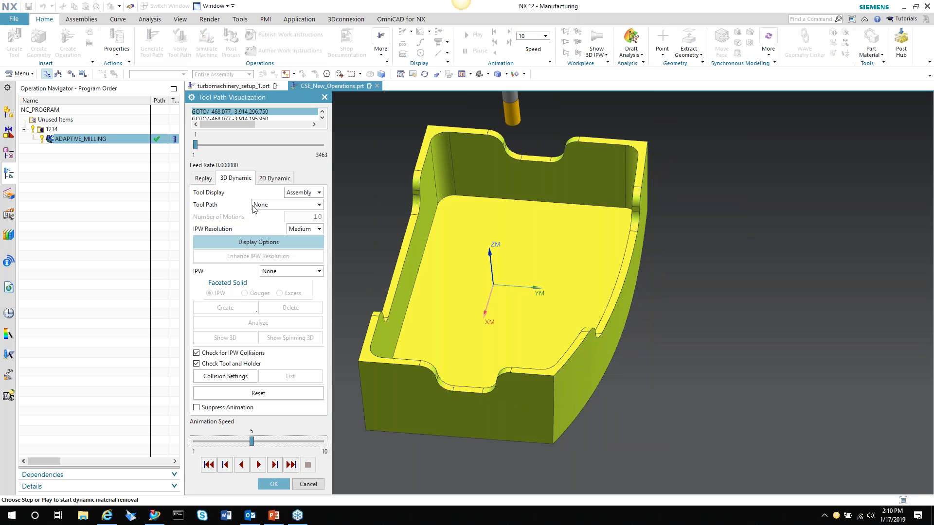
click(258, 466)
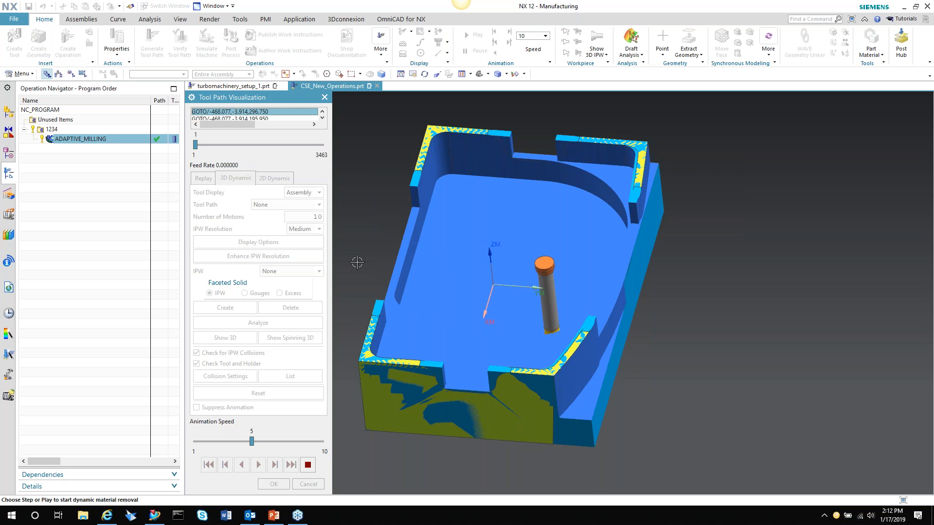
Raise the animation speed of the material removal simulation to 9, let it run to the end and close the visualization
click(287, 442)
click(291, 443)
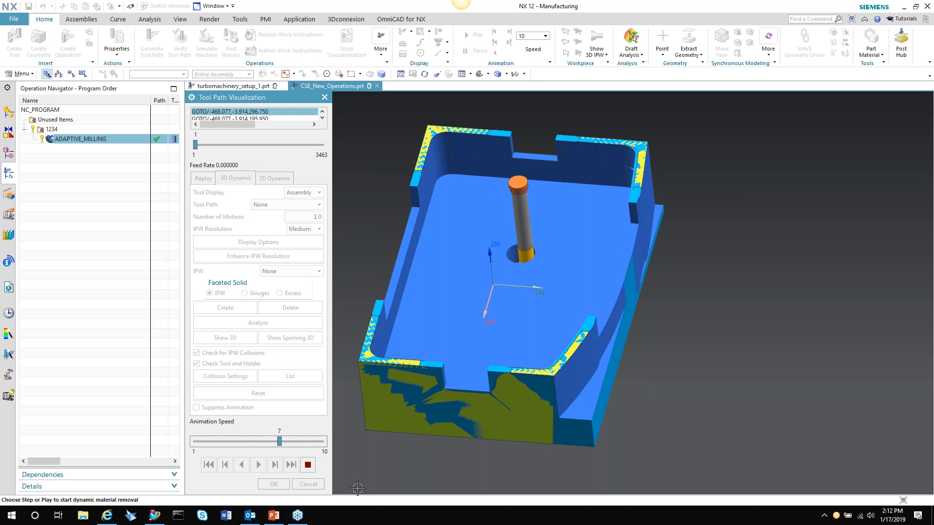
click(308, 441)
click(308, 442)
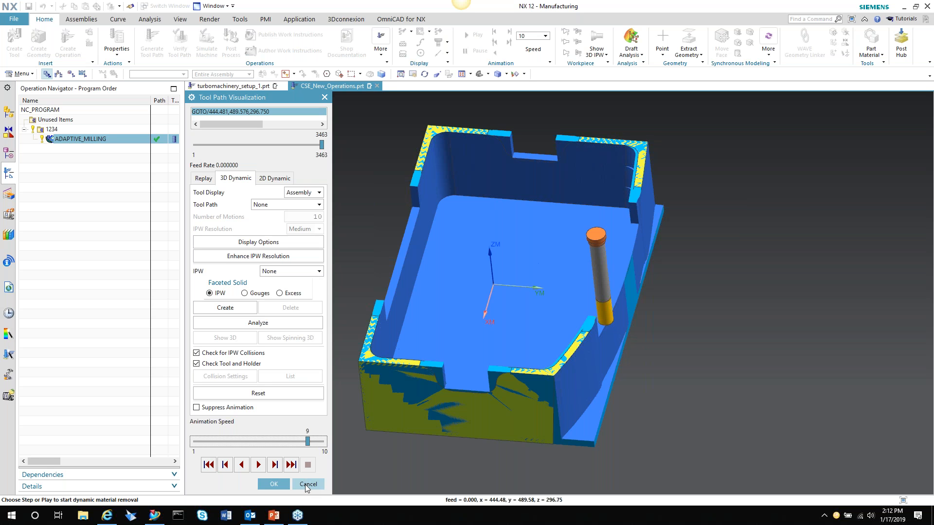
click(308, 484)
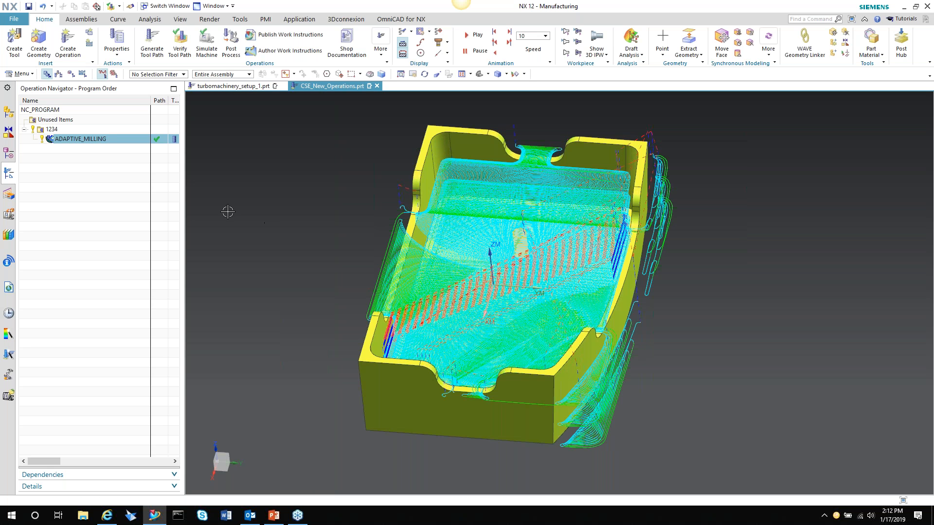
Switch to the turbomachinery_setup_1.prt part and list its operations by geometry
click(245, 86)
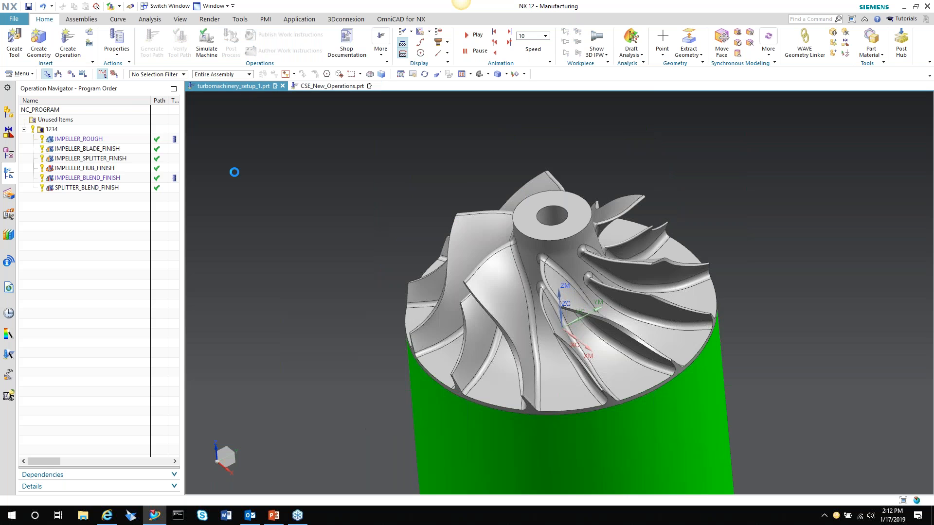
scroll(316, 230, down, 3)
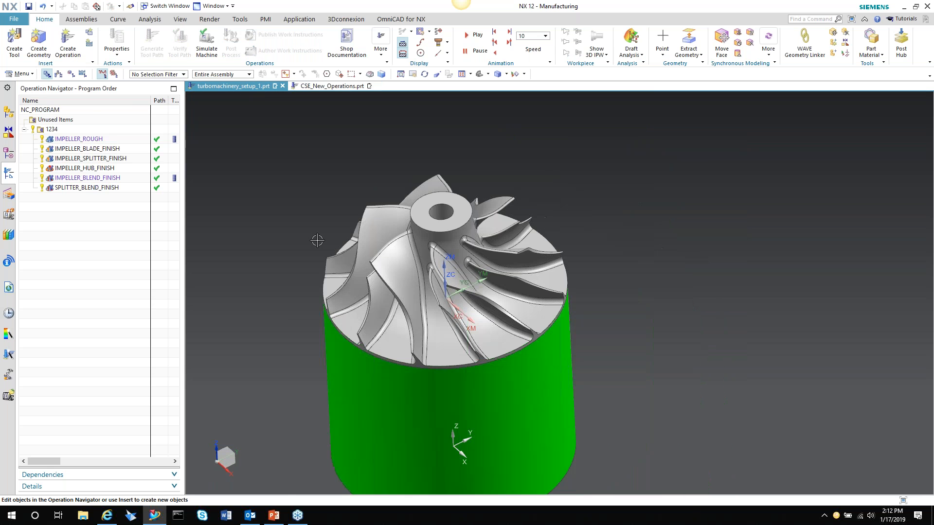
click(73, 74)
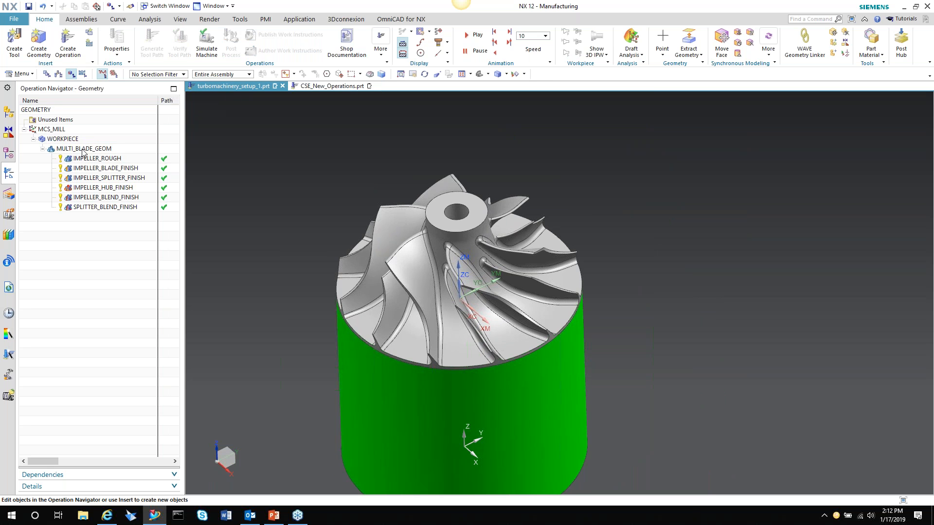
Inspect MULTI_BLADE_GEOM by highlighting its assigned hub, shroud, blade, blade blend and splitter geometry on the impeller
click(83, 150)
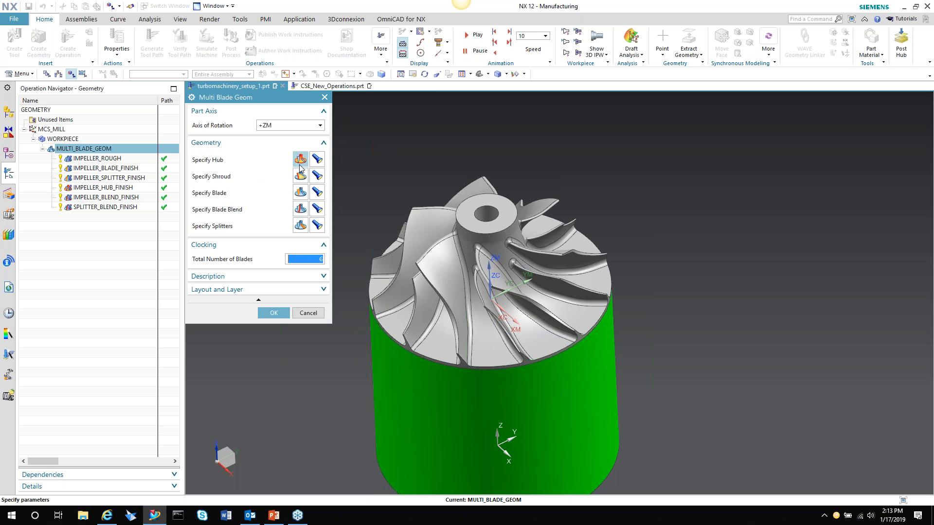
click(318, 159)
click(319, 174)
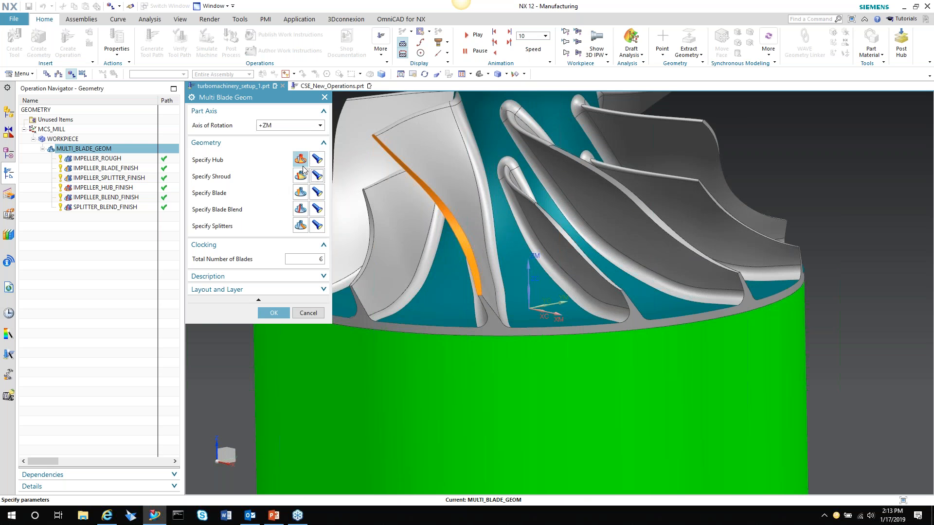
click(317, 194)
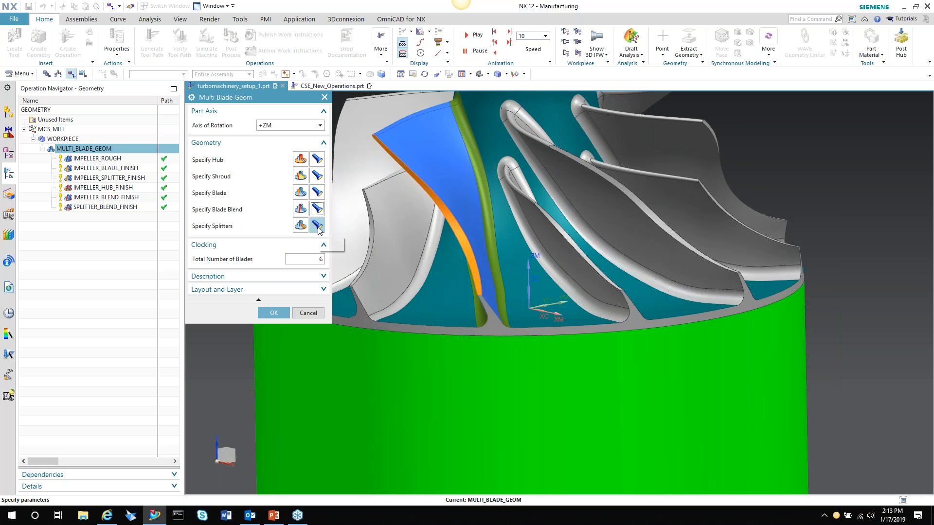
click(318, 227)
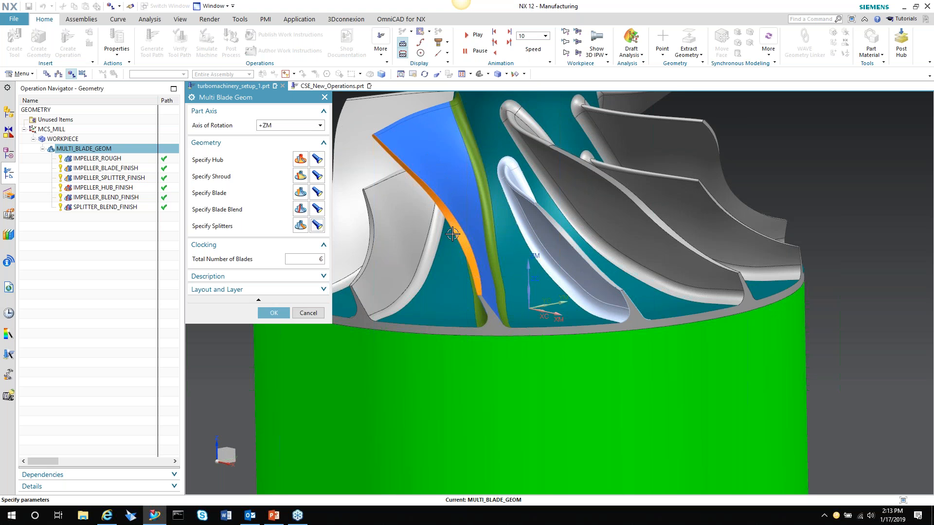
middle_drag(468, 267, 467, 176)
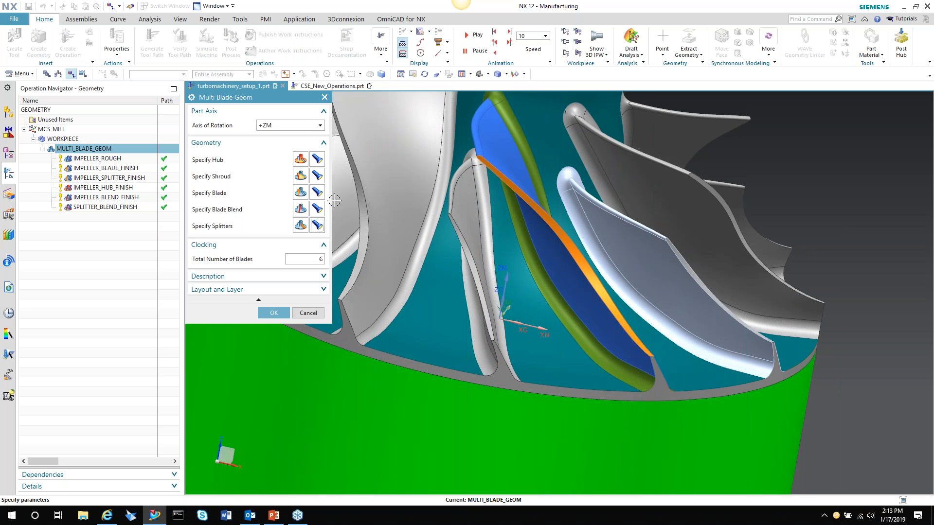
click(302, 313)
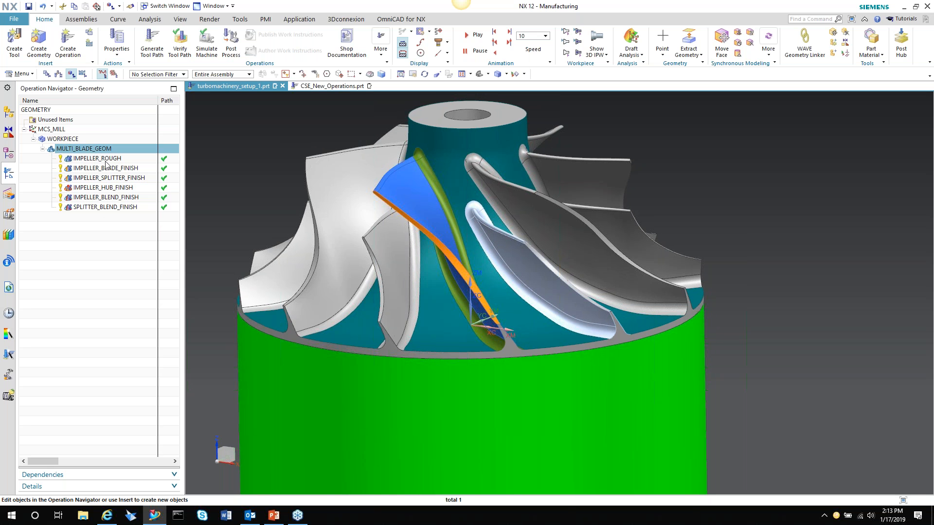
Inspect the IMPELLER_ROUGH operation by displaying its check geometry and previewing the Blade Rough drive pattern between the blades
double_click(105, 162)
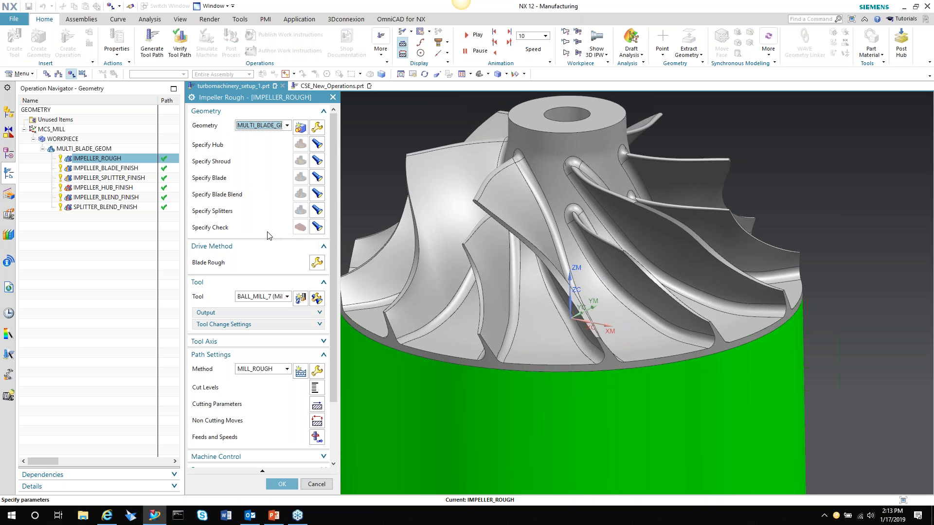
click(317, 227)
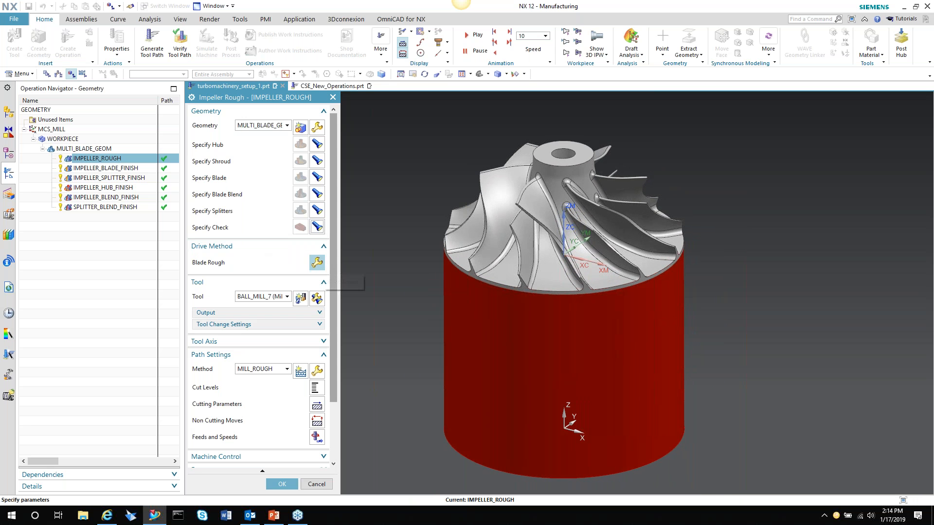
click(310, 267)
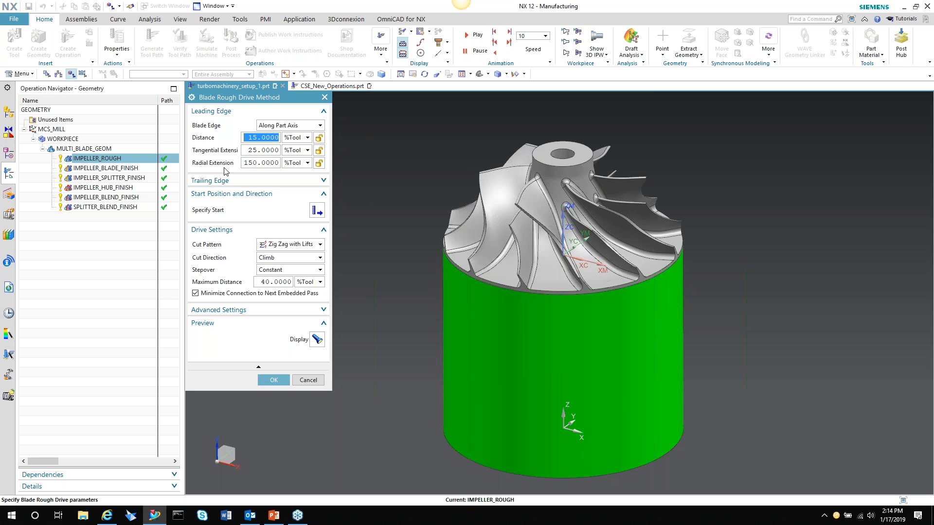
click(268, 180)
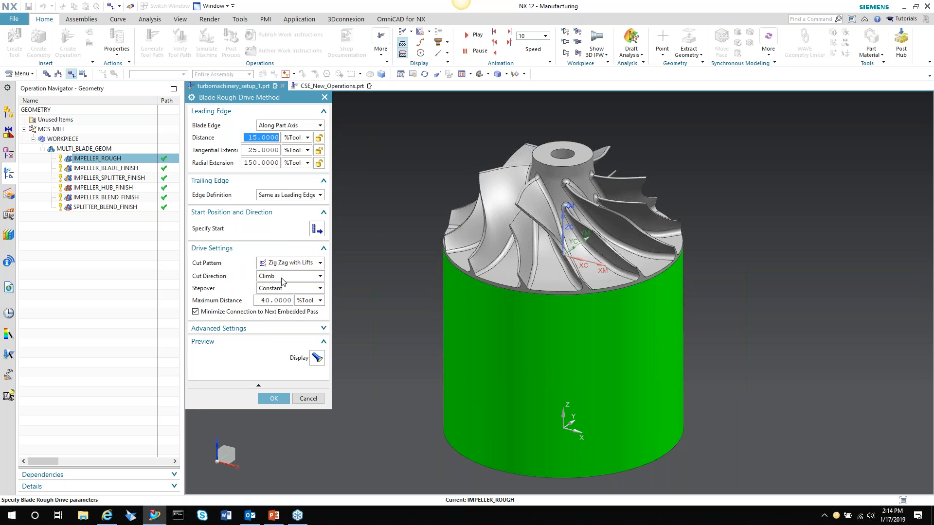
click(317, 359)
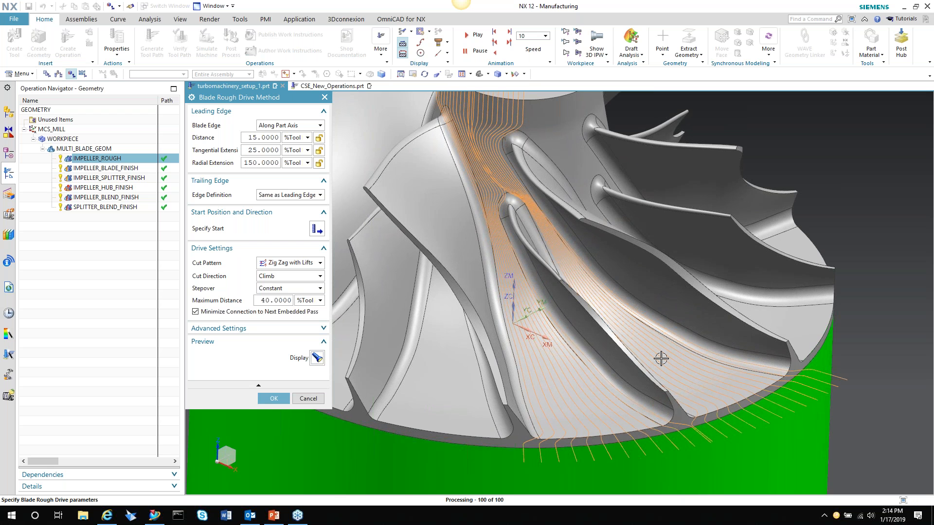
scroll(496, 325, down, 2)
scroll(497, 325, down, 2)
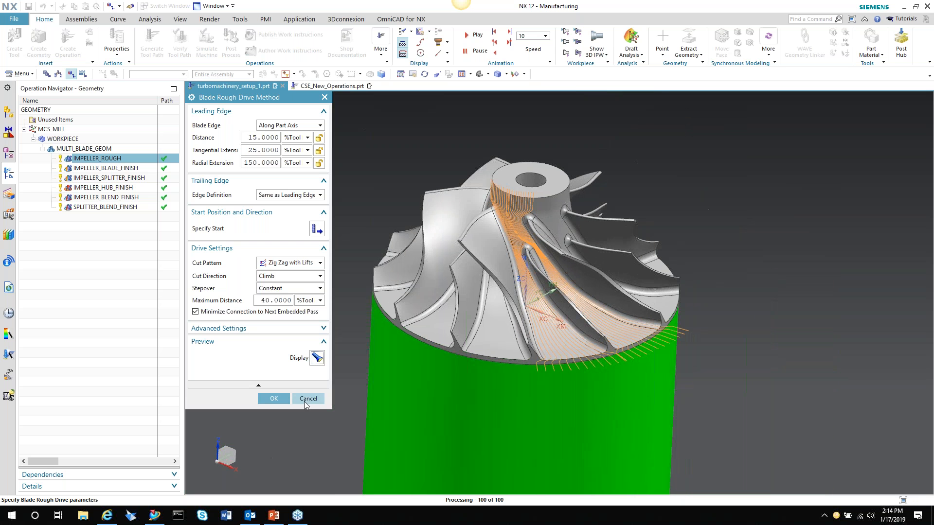
click(274, 398)
click(307, 486)
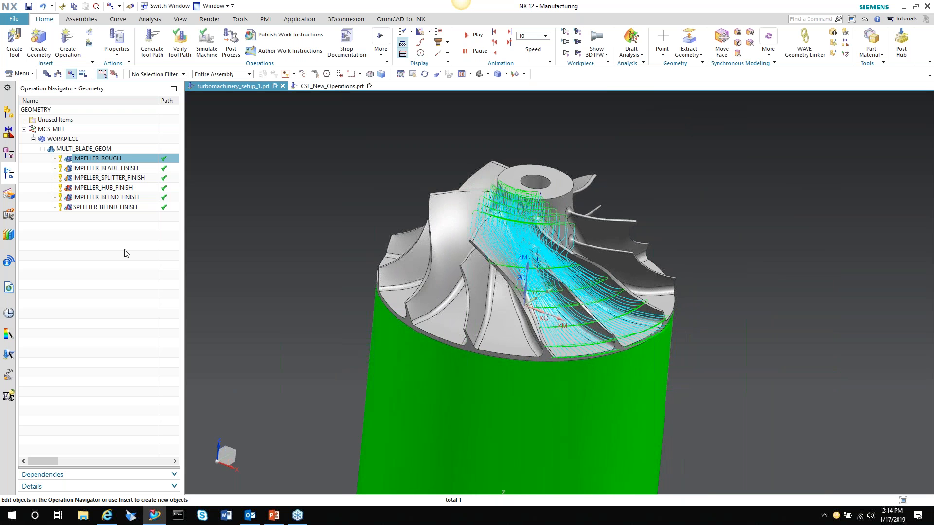
Review the tool paths of the blade finish, splitter finish, hub finish and splitter blend finish operations on the impeller
click(93, 168)
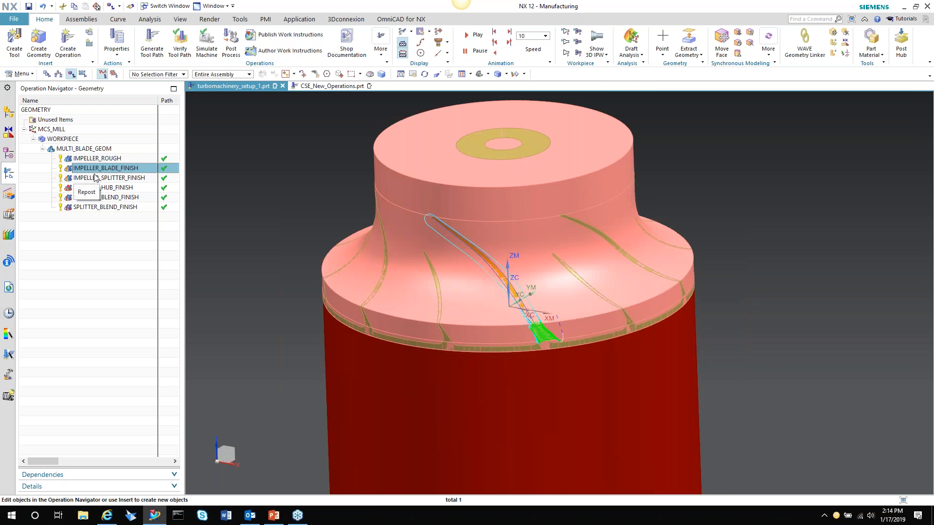
click(98, 178)
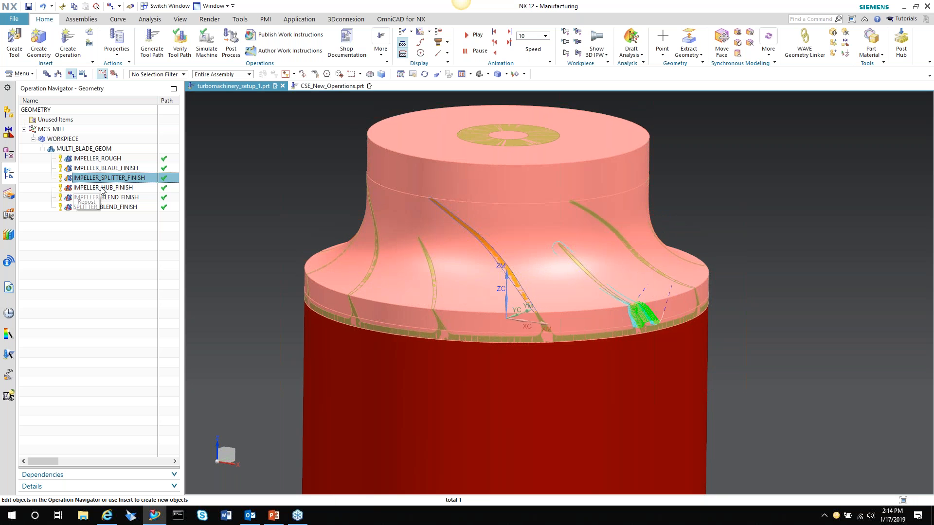
click(101, 188)
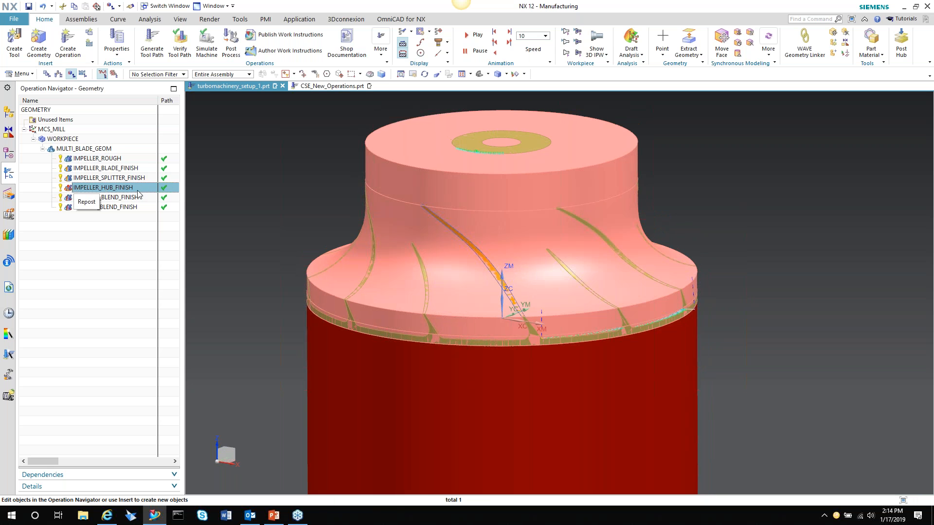
click(107, 188)
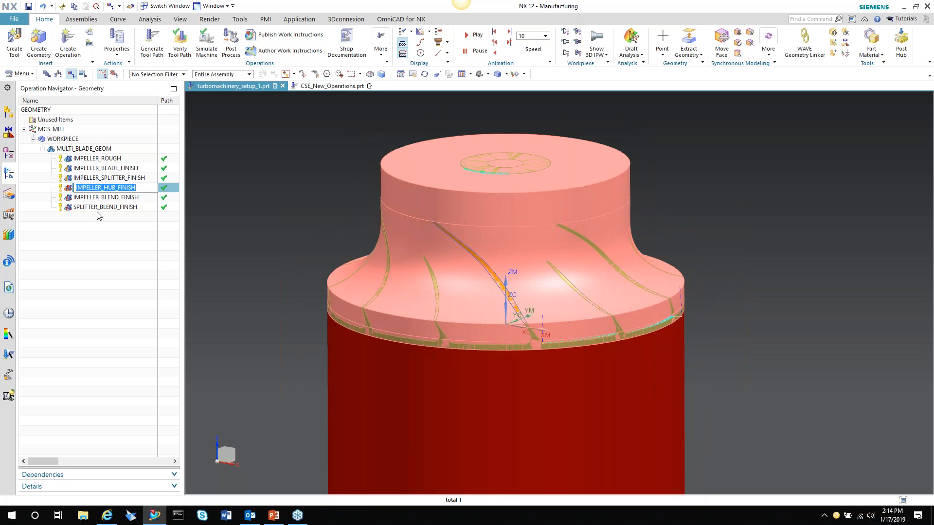
click(99, 208)
Inspect the Hub Finish drive method settings of the IMPELLER_HUB_FINISH operation and leave the operation without changing anything
double_click(106, 187)
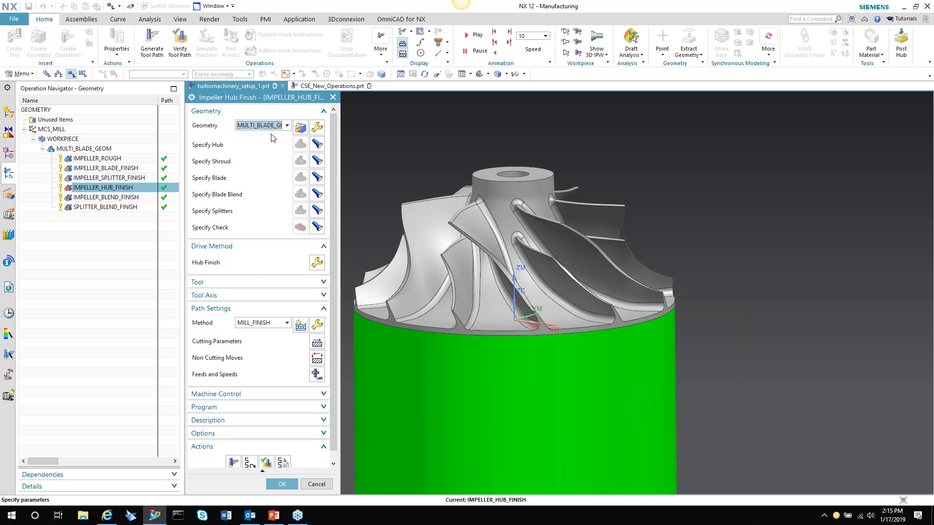
click(317, 262)
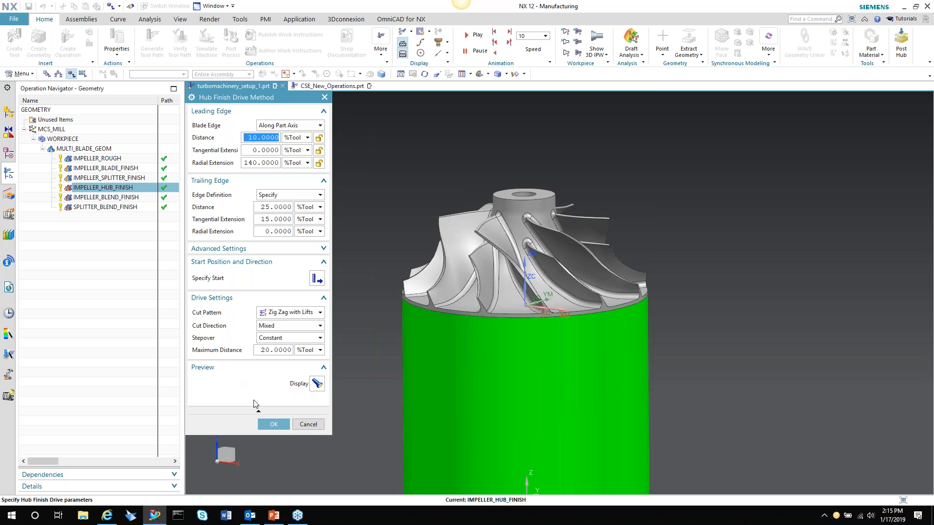
click(309, 427)
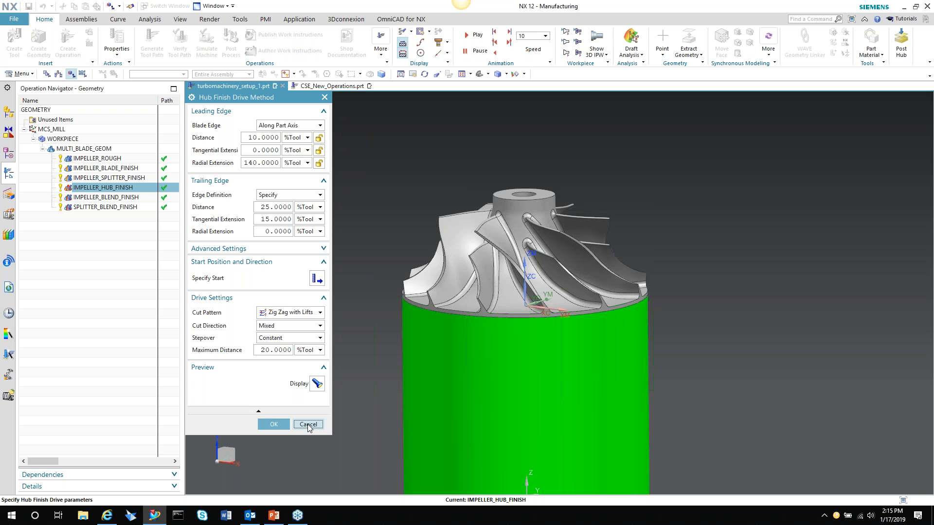
click(308, 425)
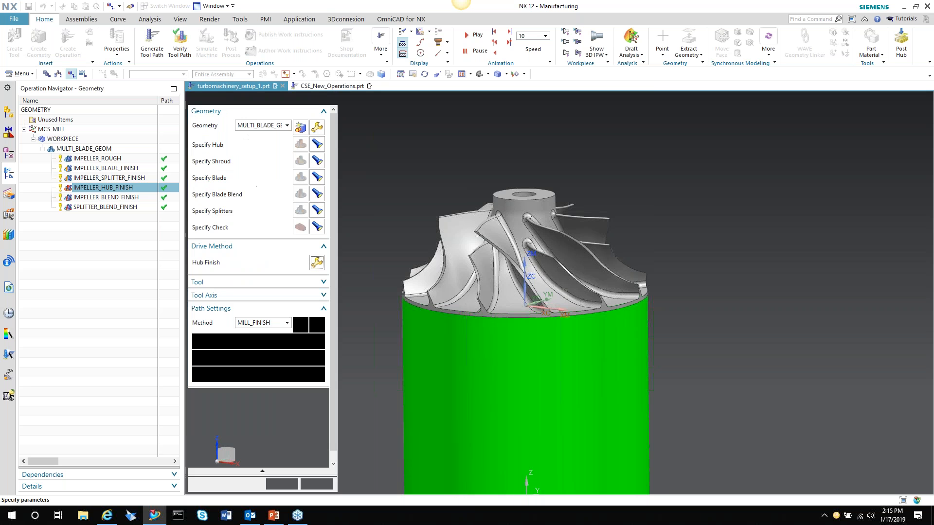
click(316, 484)
Regenerate the tool path of the IMPELLER_ROUGH operation and view it between the impeller blades
click(98, 158)
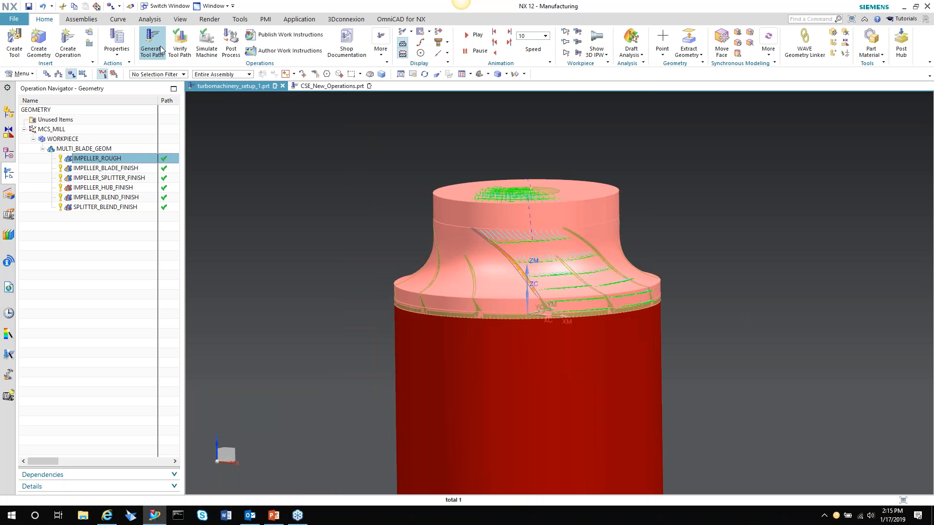
click(151, 46)
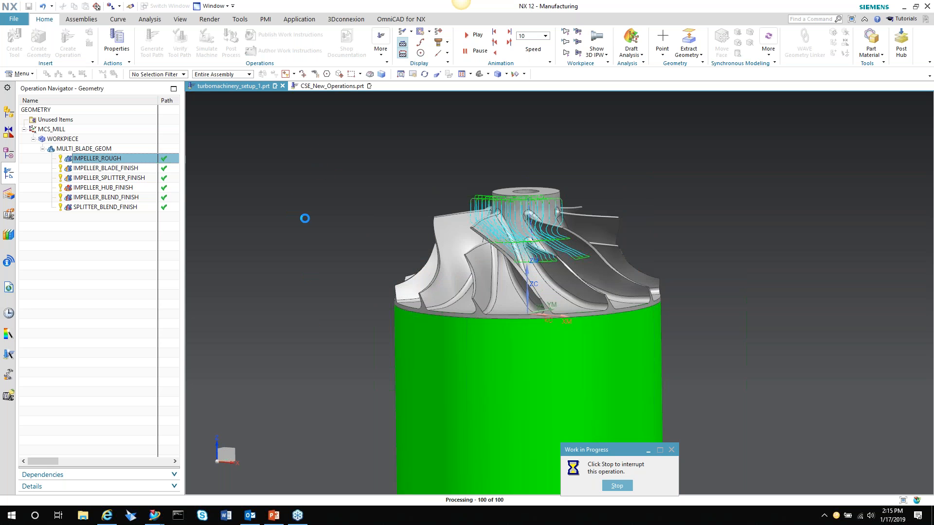
middle_drag(330, 145, 316, 235)
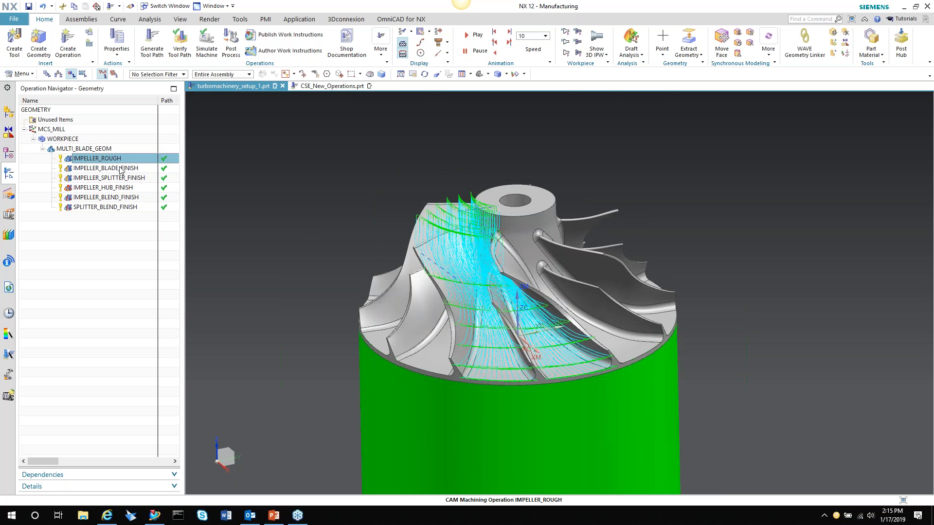
Regenerate the tool path of the IMPELLER_BLADE_FINISH operation and view it on the whole impeller
click(117, 171)
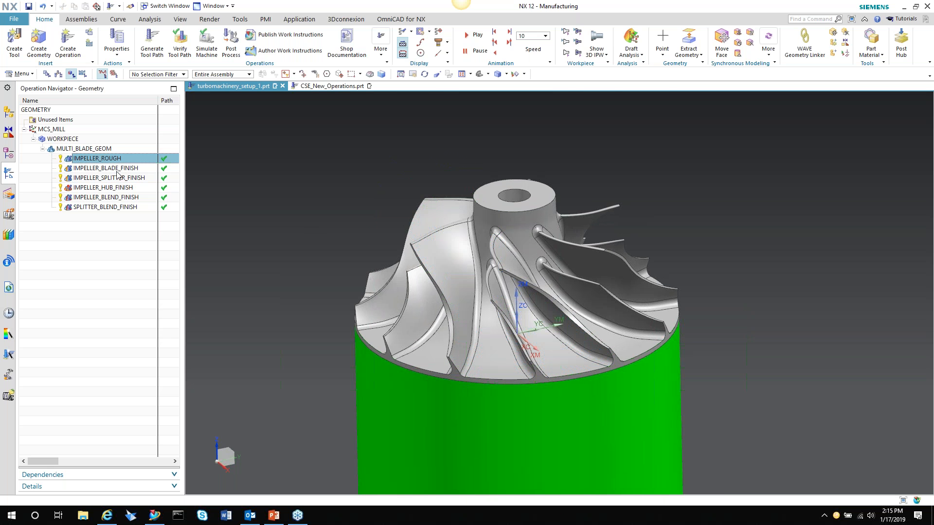
click(117, 170)
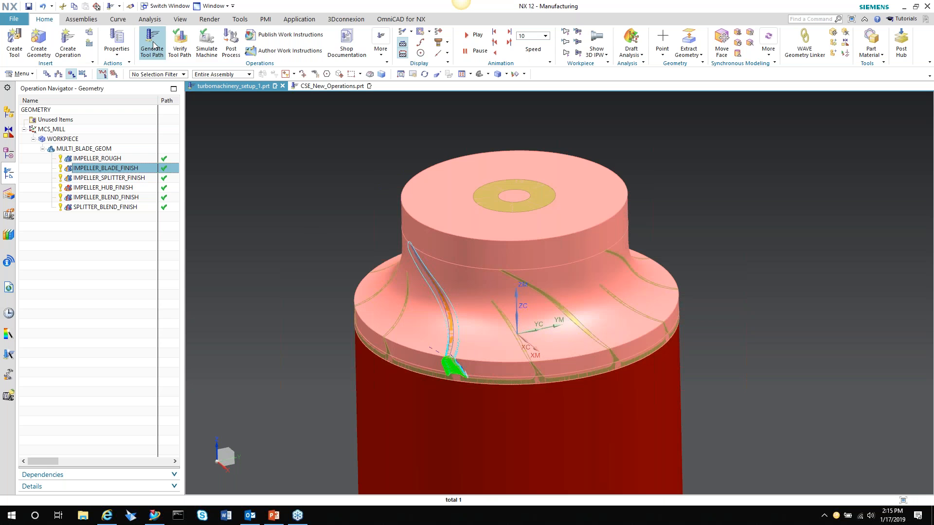
click(154, 45)
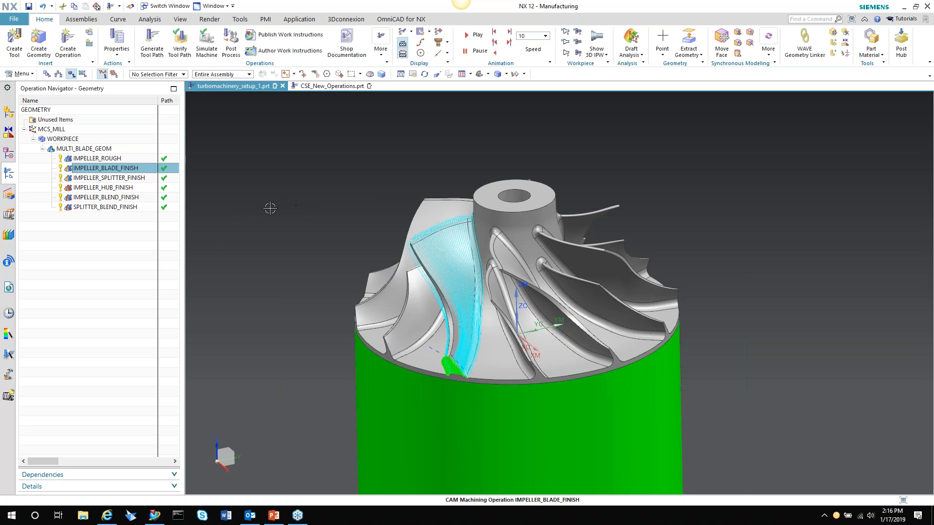
scroll(211, 254, down, 3)
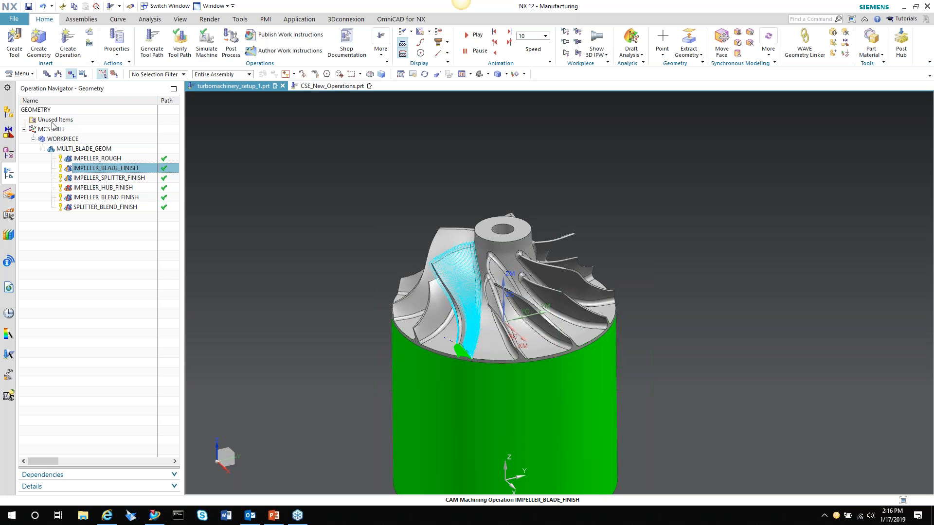
List the operations by program order, select program 1234 and show the sim08_mill_5ax machine in the assembly
click(47, 73)
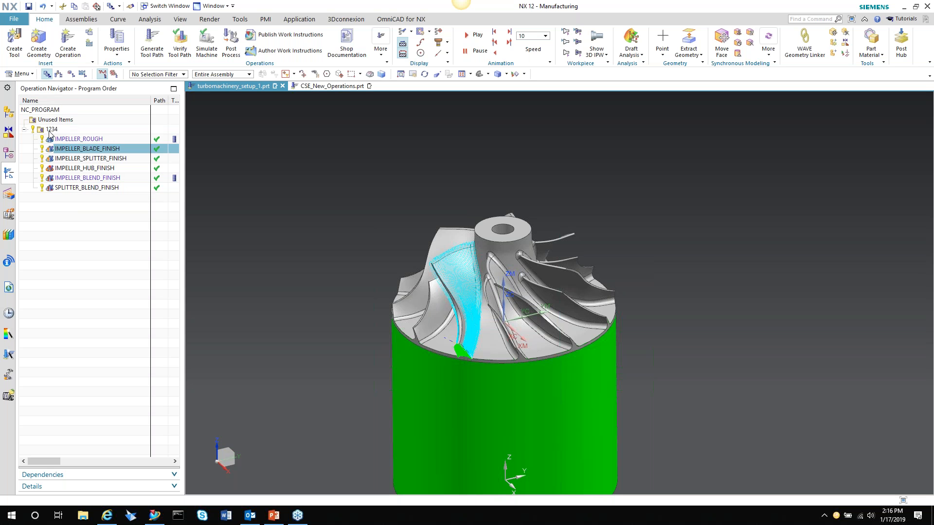
click(51, 130)
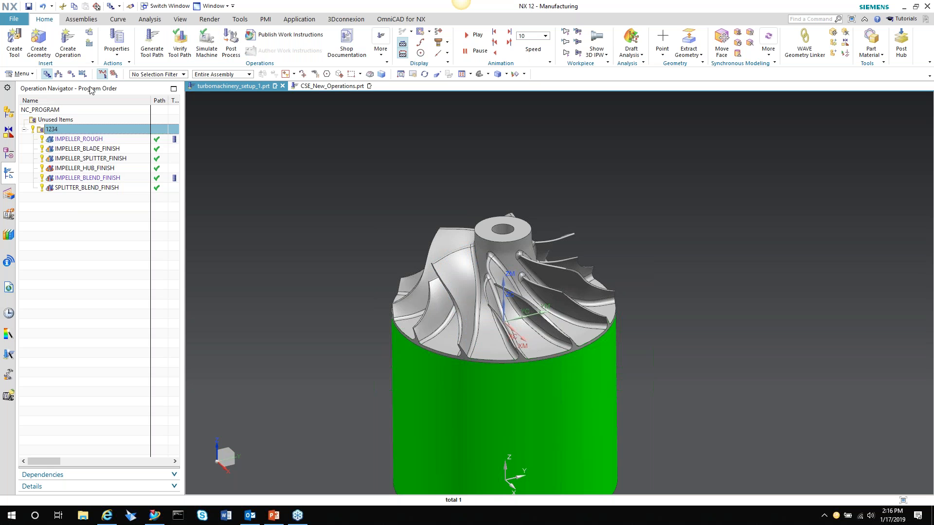
click(9, 111)
click(42, 140)
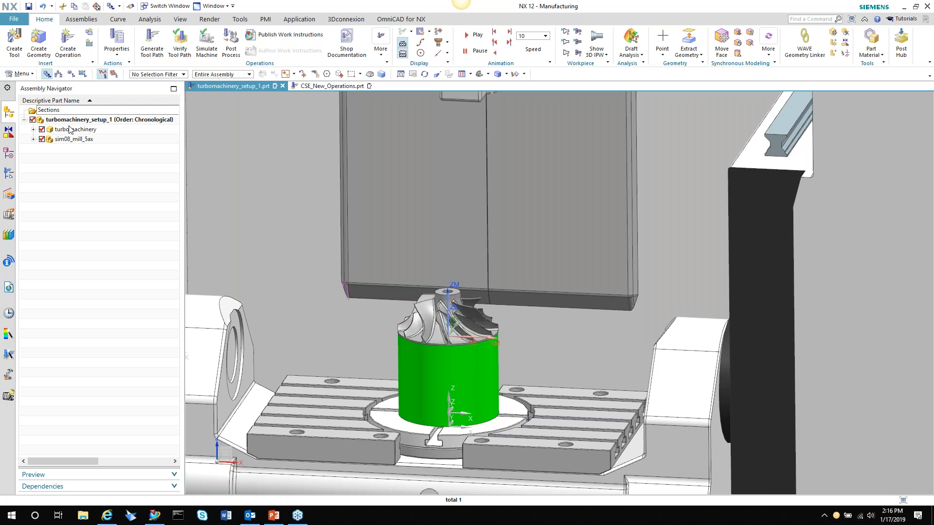
Simulate program 1234 on the machine with Tool Path Based Simulation, watch the material removal and close the simulation control
click(199, 56)
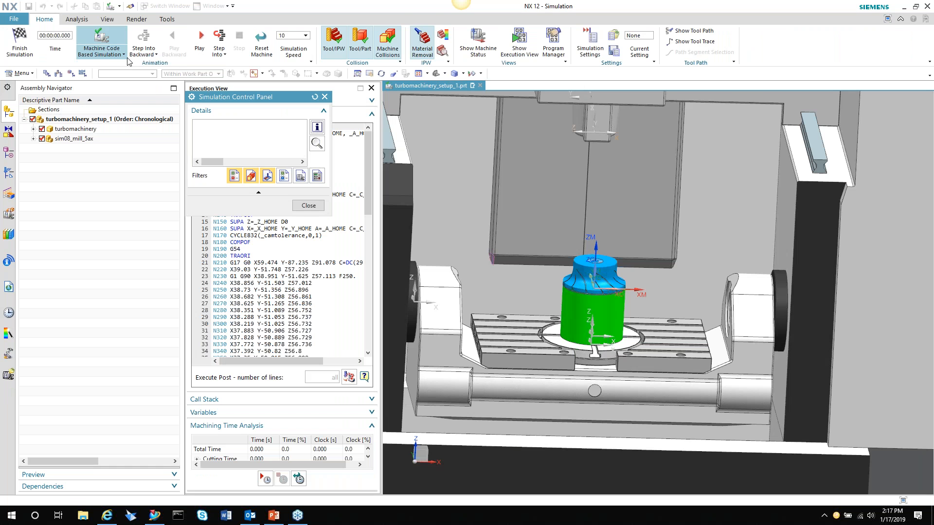
click(103, 51)
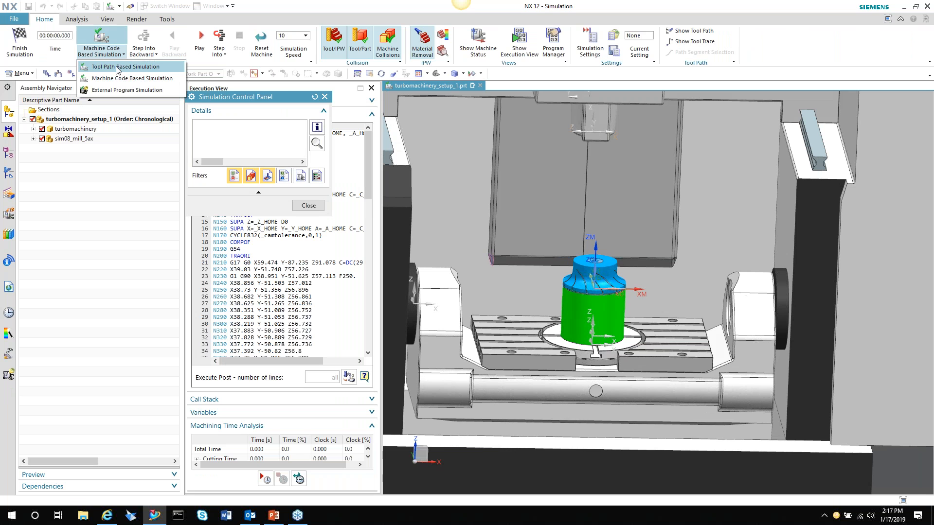
click(118, 68)
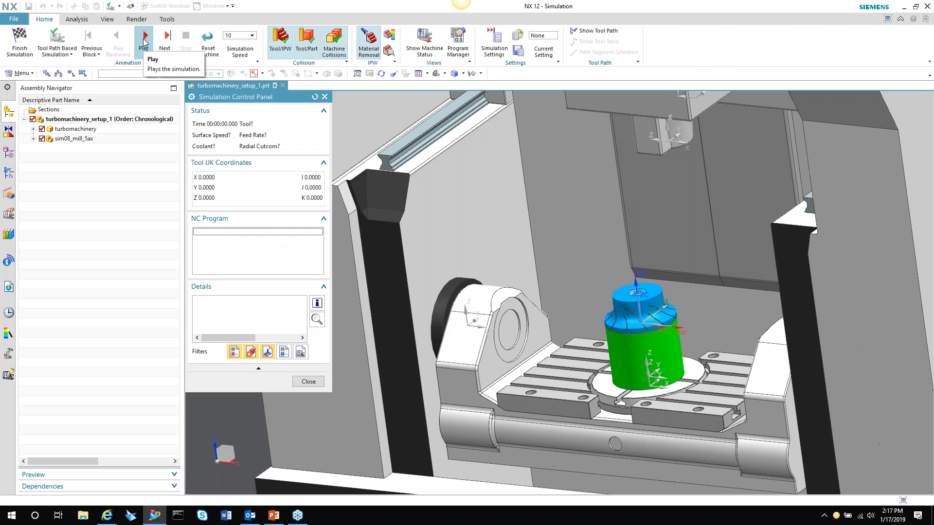
click(144, 40)
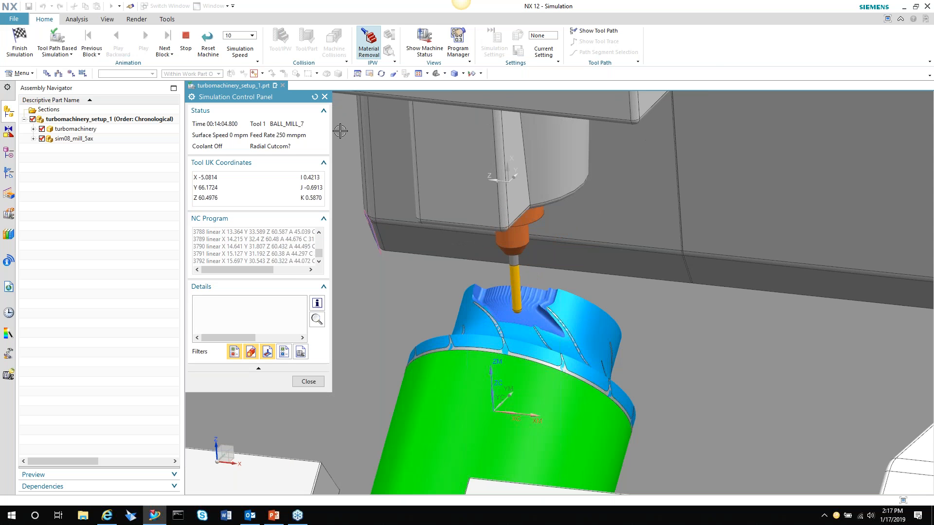
click(309, 381)
Run a Tool Path Based Simulation of the IMPELLER_BLADE_FINISH operation on the roughed stock and close the simulation control
click(80, 148)
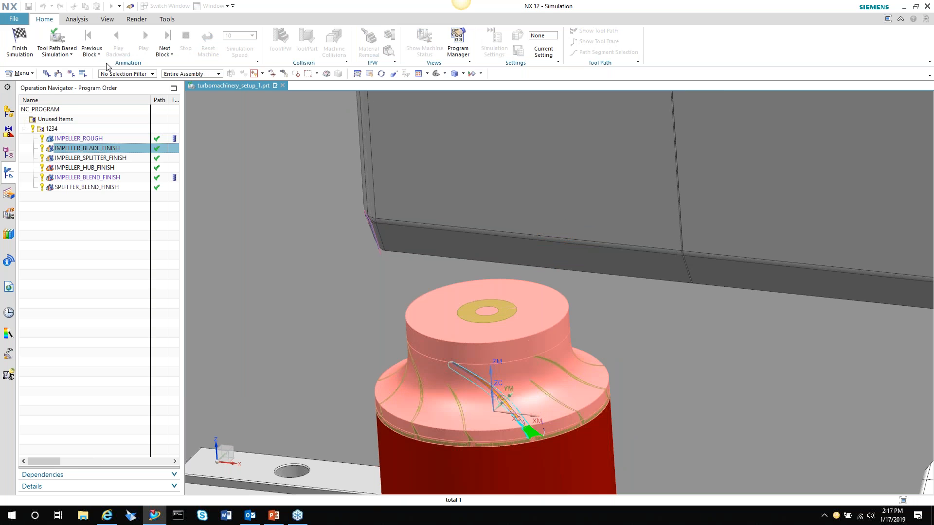
click(57, 51)
click(73, 67)
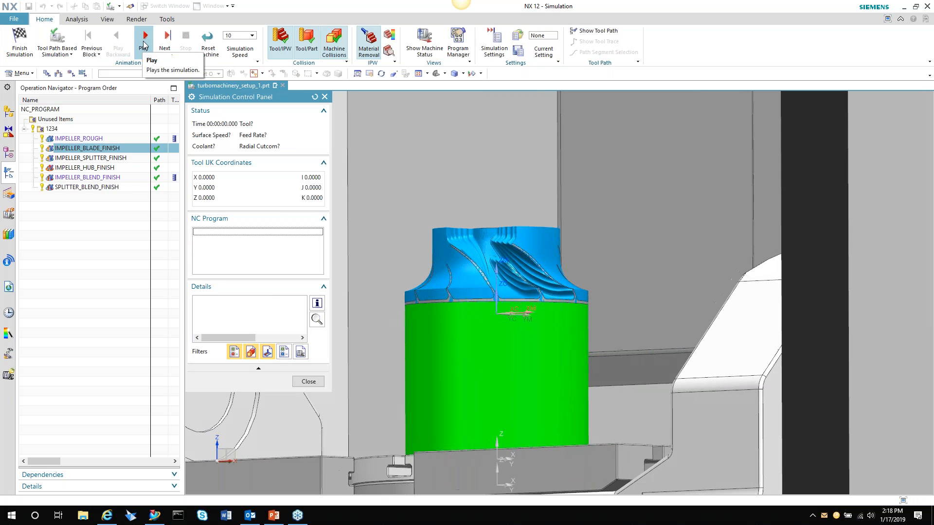
click(144, 39)
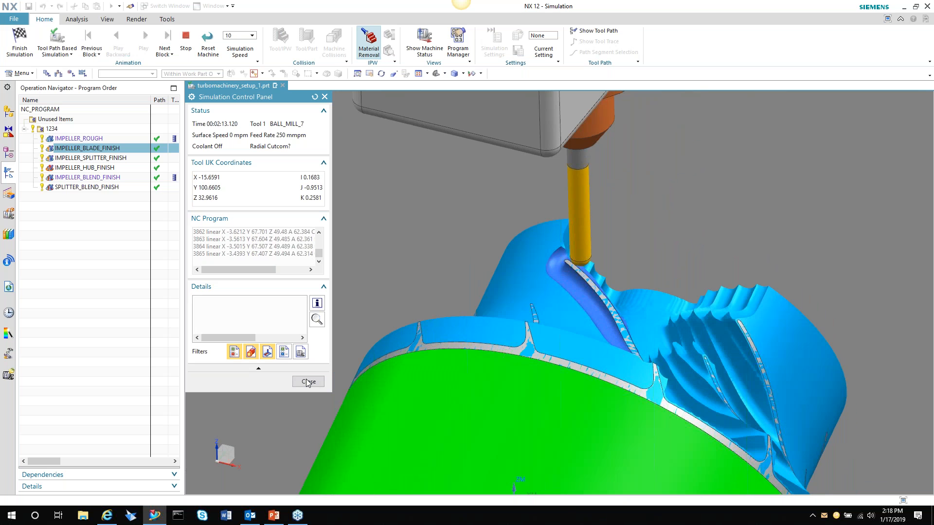
click(309, 382)
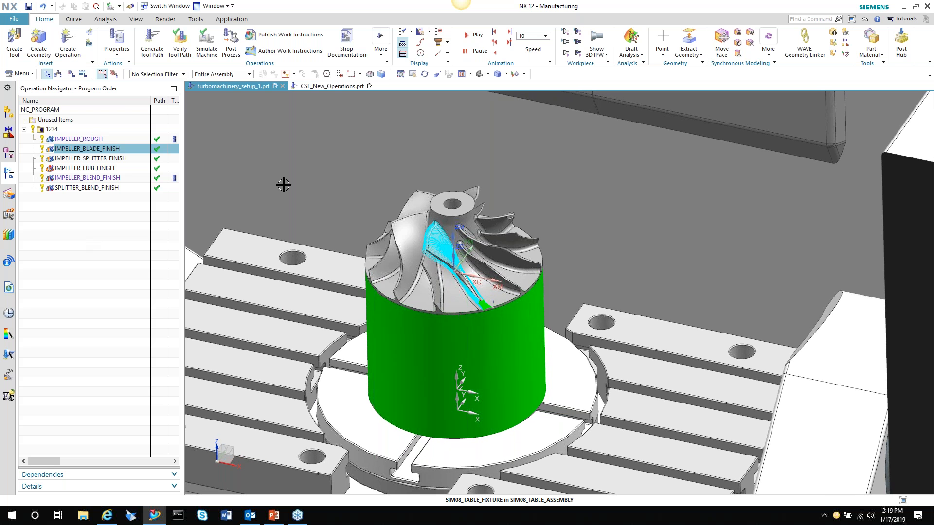
Switch to the PowerPoint presentation, start the slide show from the Live Demo slide and advance to "3 Take-Aways from Today's Session"
click(273, 517)
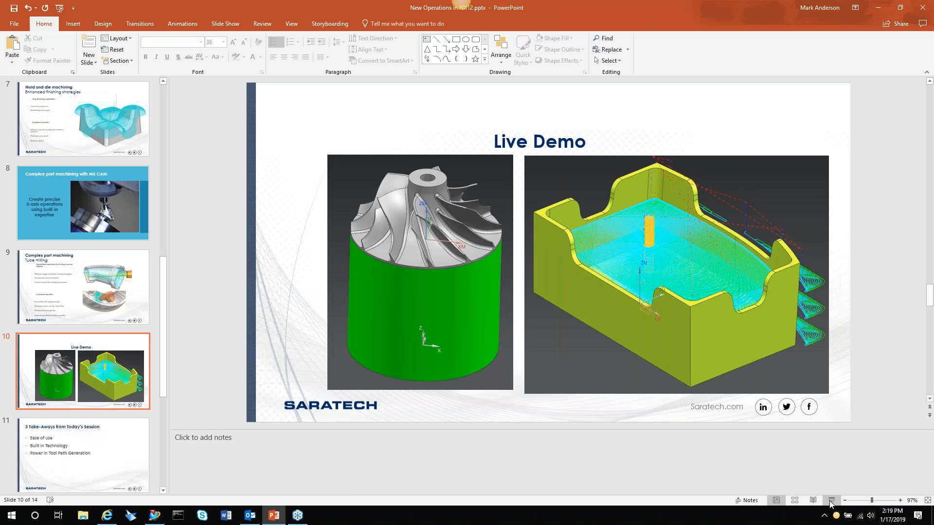
key(shift+F5)
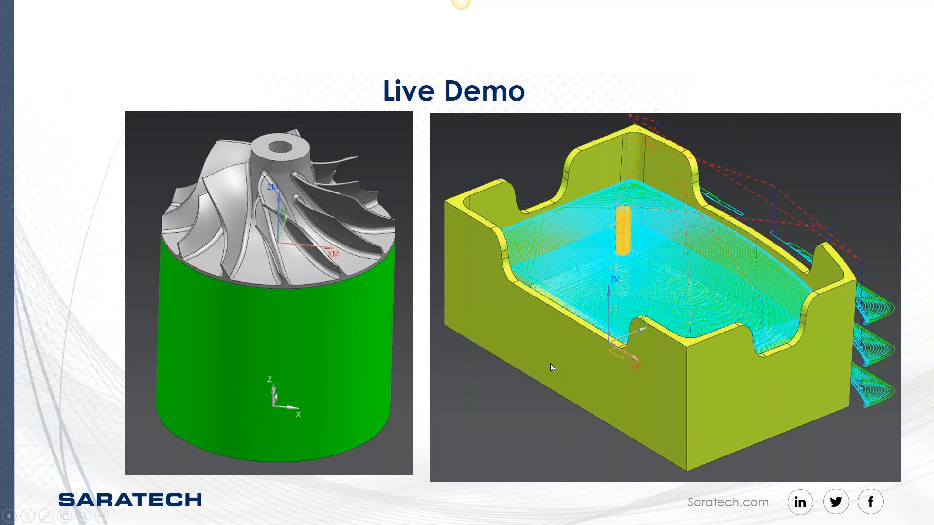
key(Right)
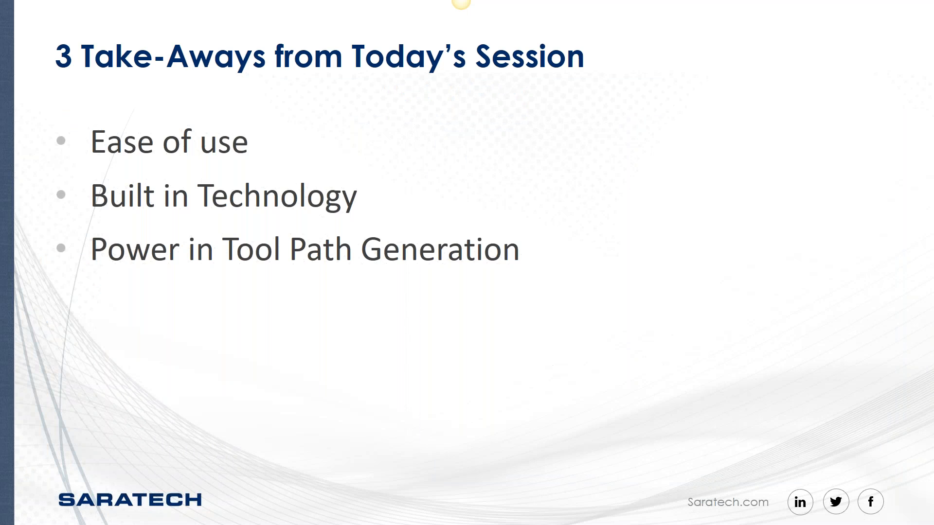